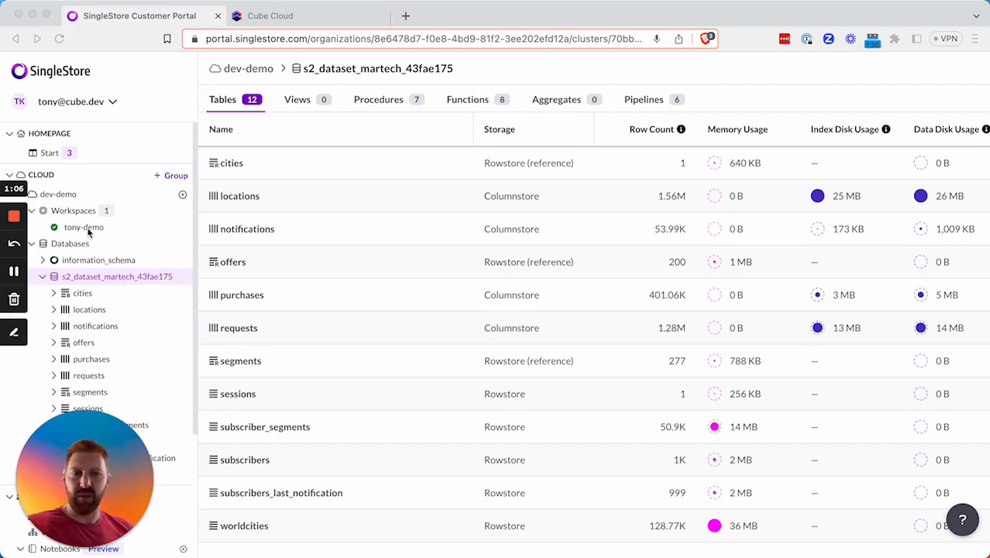
# Leave the s2_dataset_martech tables list for the Cube Cloud Create Deployment wizard.
pyautogui.click(288, 17)
# Name the deployment 'singlestore-demo' on AWS in US West (Oregon) and continue.
pyautogui.click(416, 260)
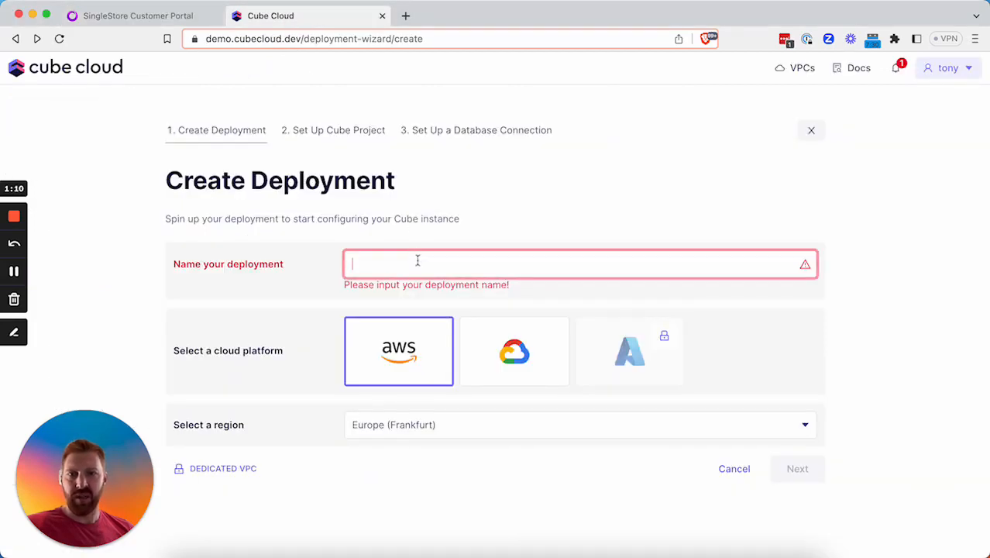
pyautogui.write('singlestore-demo')
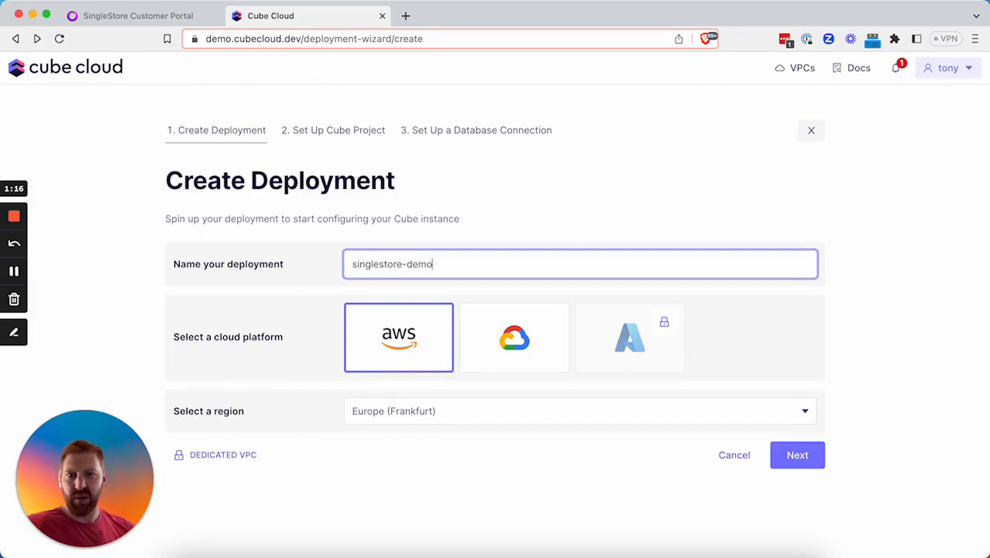
pyautogui.click(509, 412)
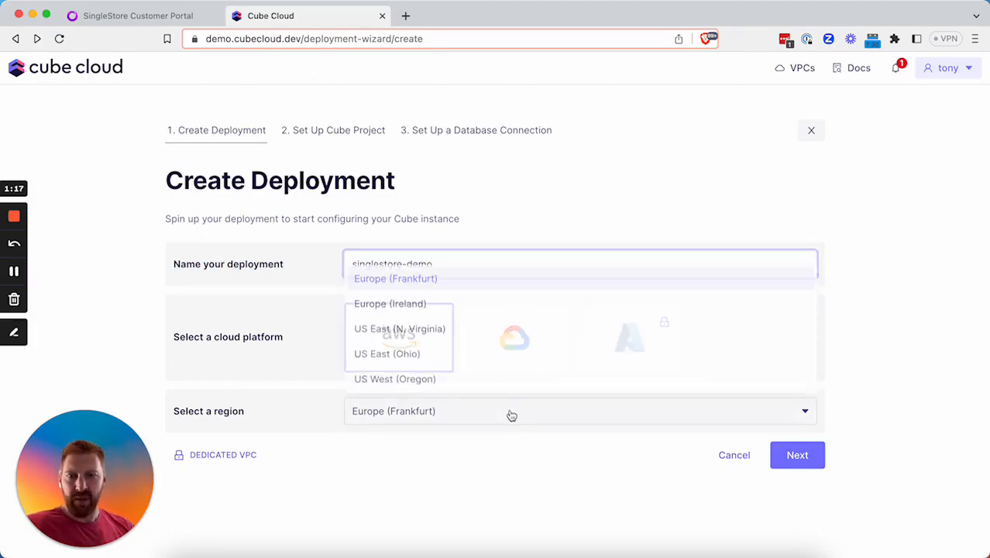
pyautogui.click(455, 379)
pyautogui.click(789, 463)
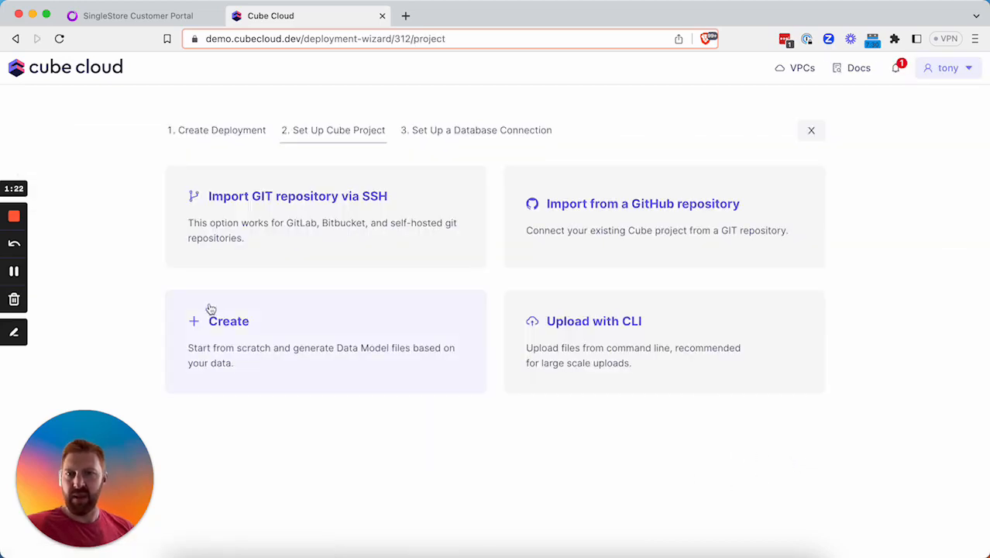
# Start a new Cube project from scratch using a MySQL database connection.
pyautogui.click(261, 331)
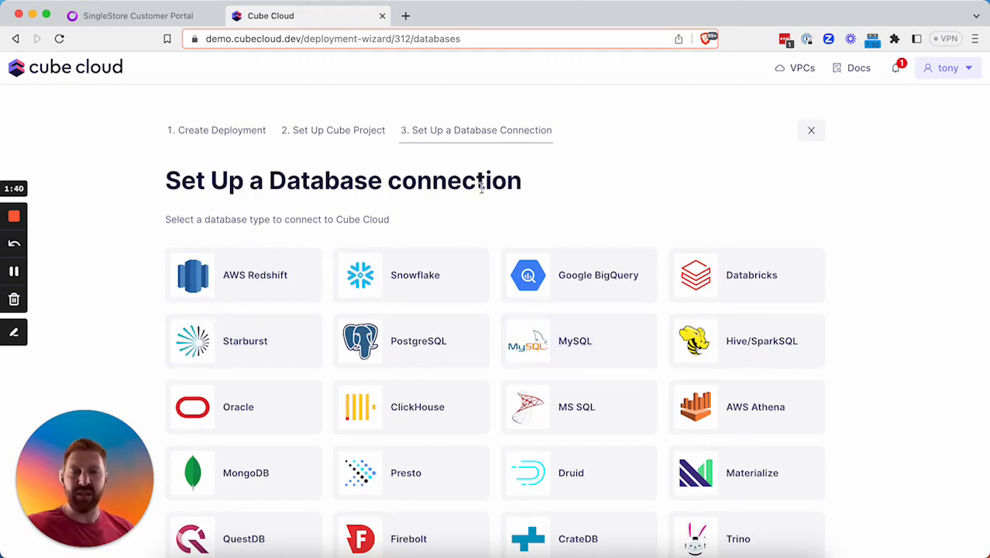
pyautogui.click(630, 342)
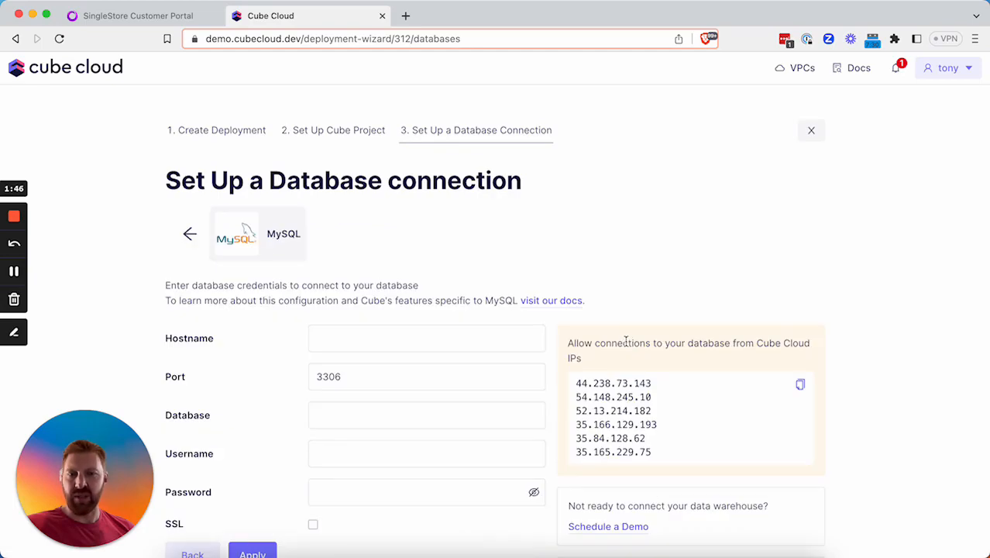
pyautogui.click(489, 336)
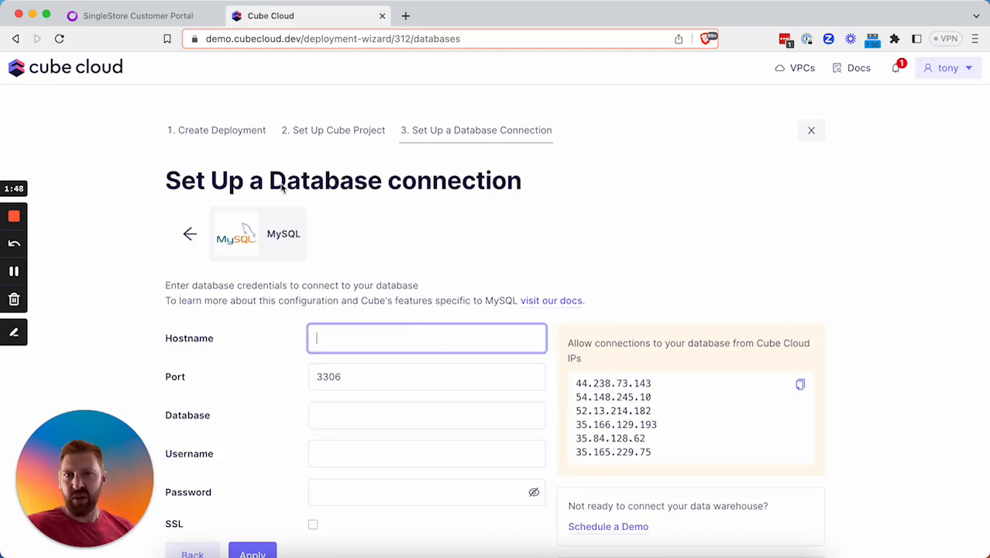
# Copy the tony-demo workspace host from its direct MySQL command into Cube Cloud's Hostname field.
pyautogui.click(132, 15)
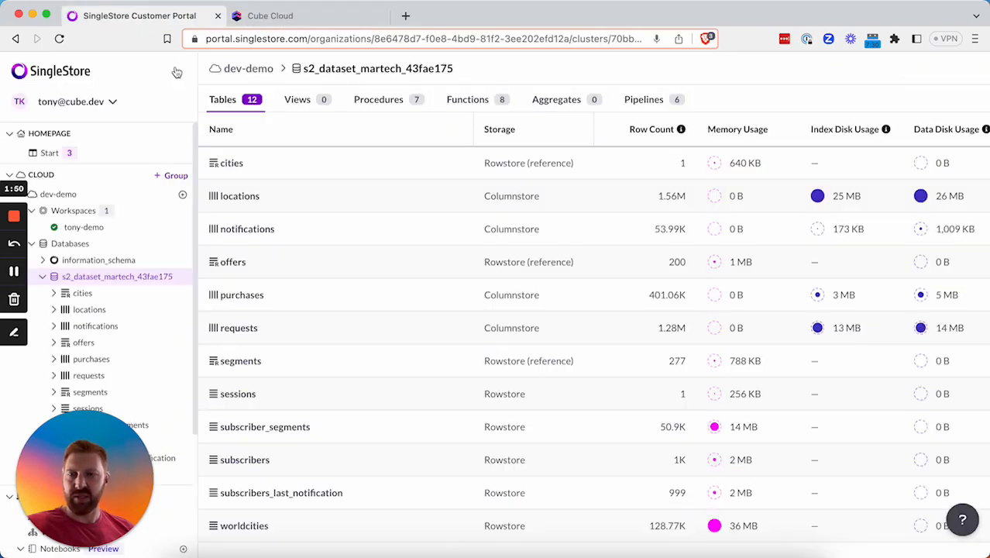
pyautogui.click(81, 195)
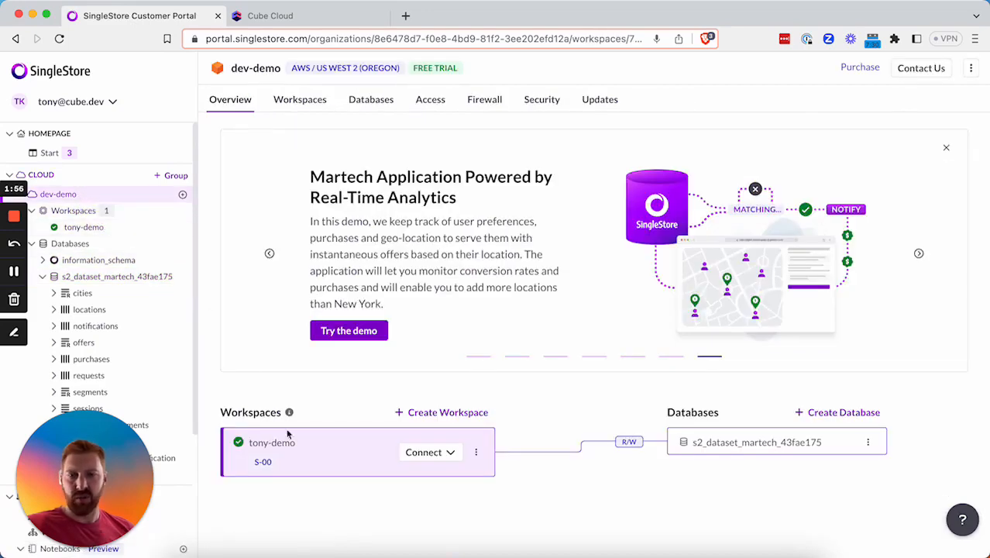
pyautogui.click(435, 456)
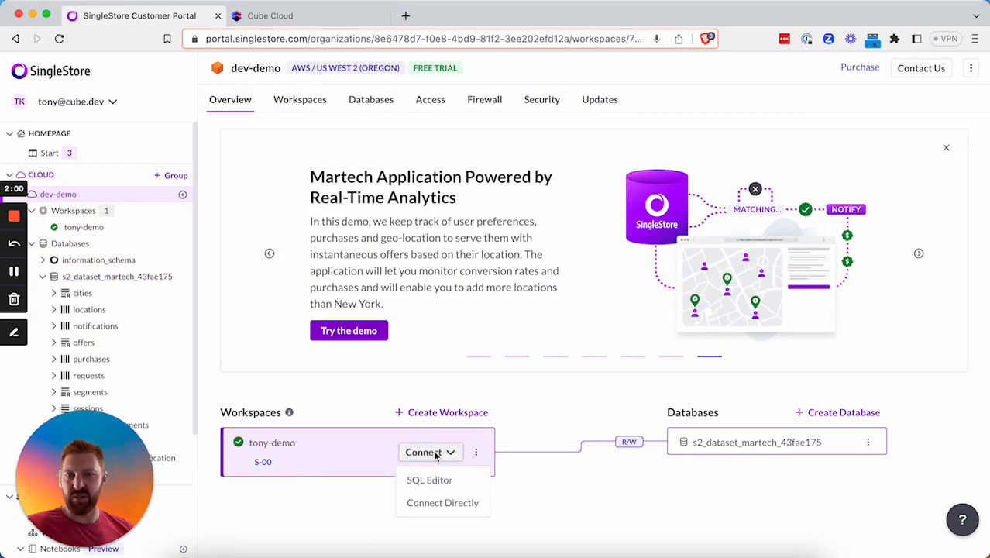
pyautogui.click(456, 506)
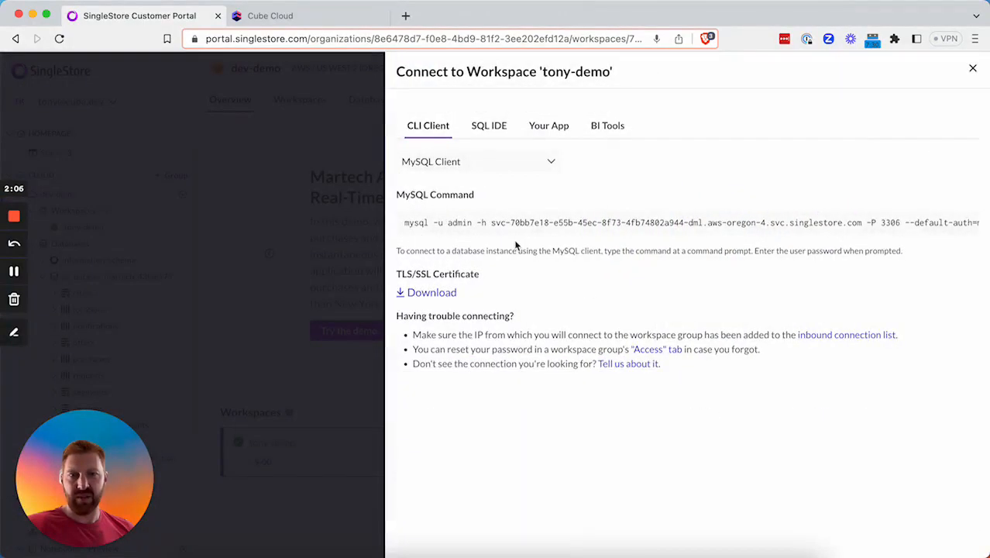
pyautogui.moveTo(494, 222); pyautogui.dragTo(861, 222)
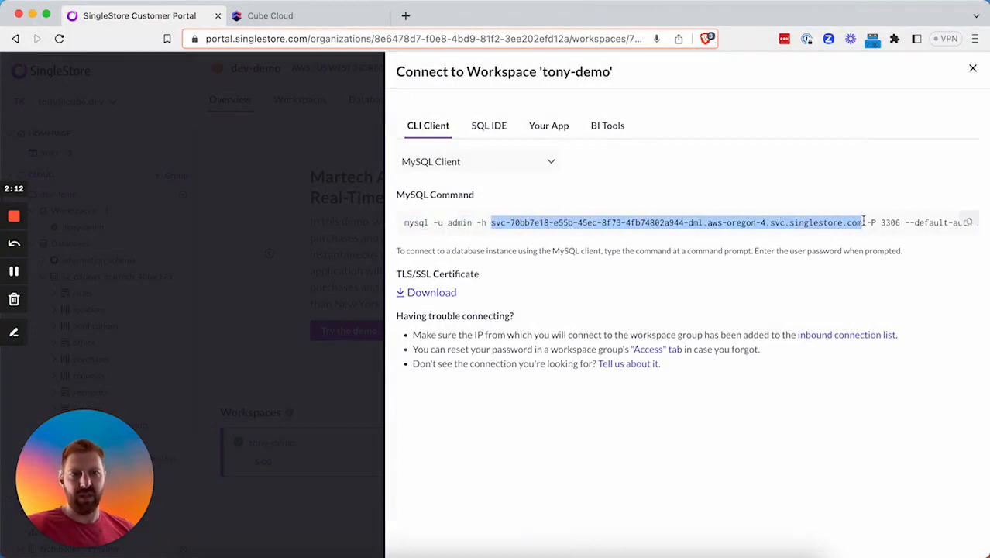
pyautogui.click(325, 17)
pyautogui.press('super+v')
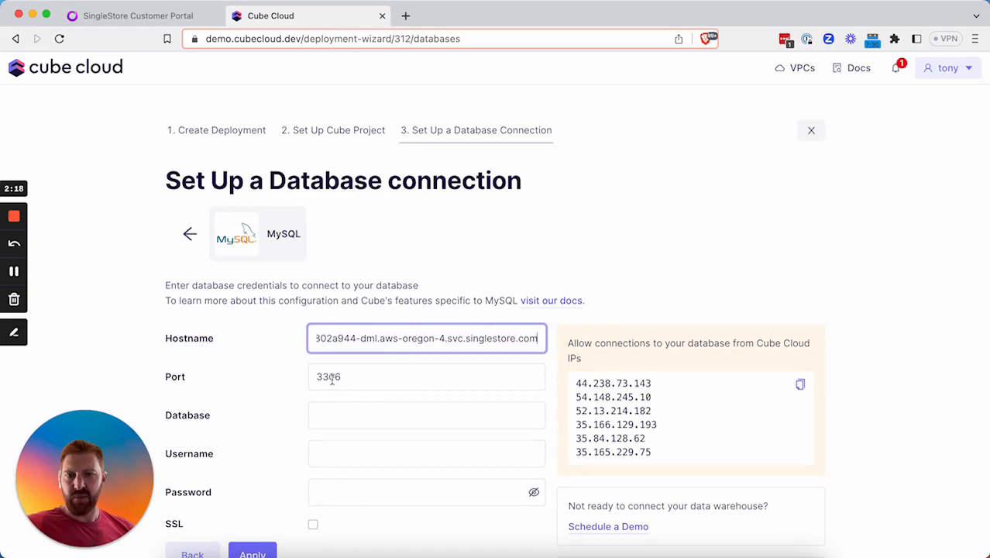
pyautogui.click(347, 408)
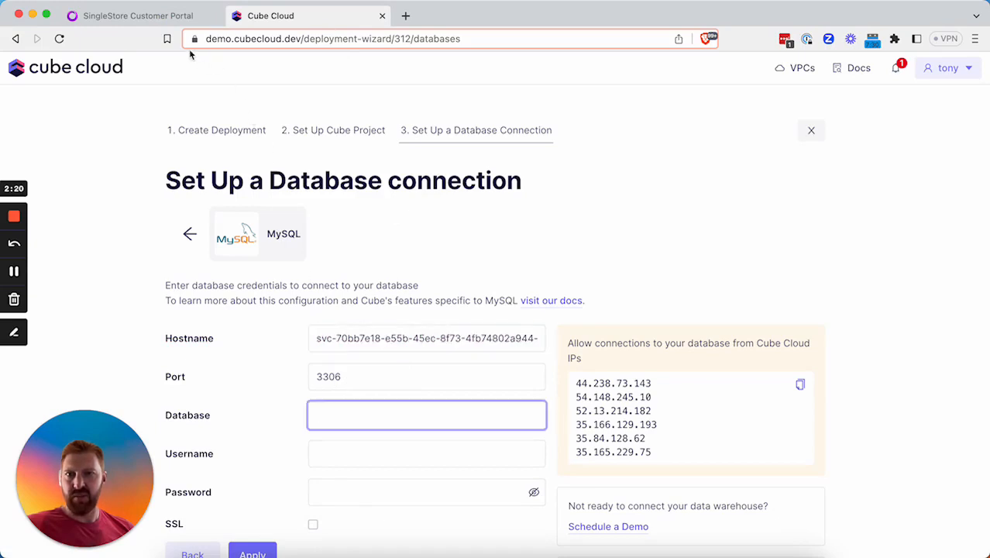
pyautogui.click(155, 17)
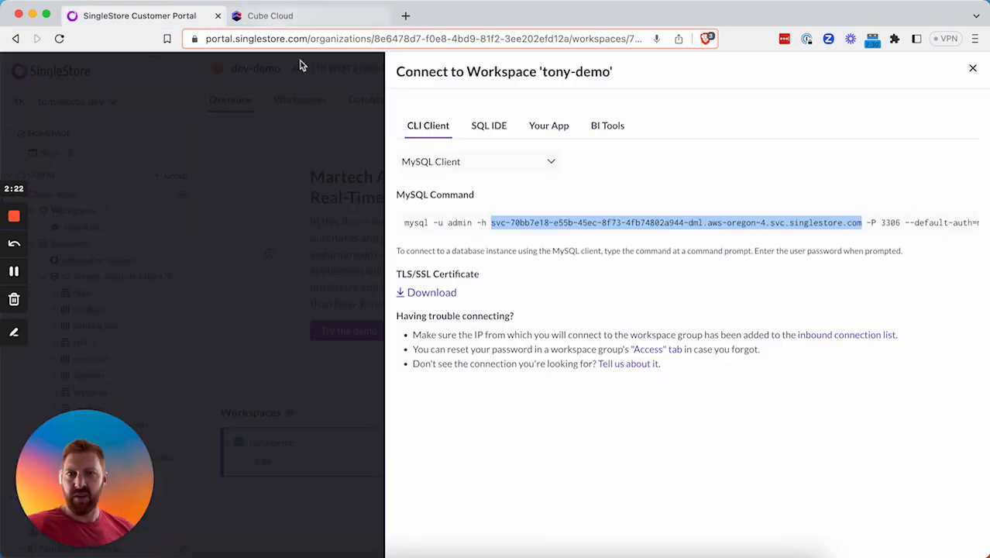
# Copy the database name s2_dataset_martech_43fae175 into Cube Cloud's Database field.
pyautogui.click(358, 279)
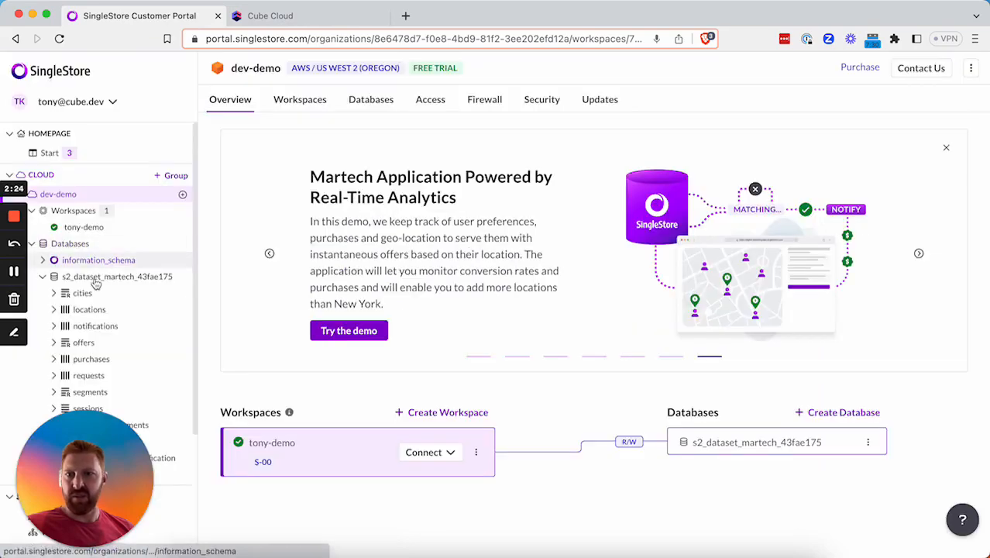
pyautogui.click(110, 280)
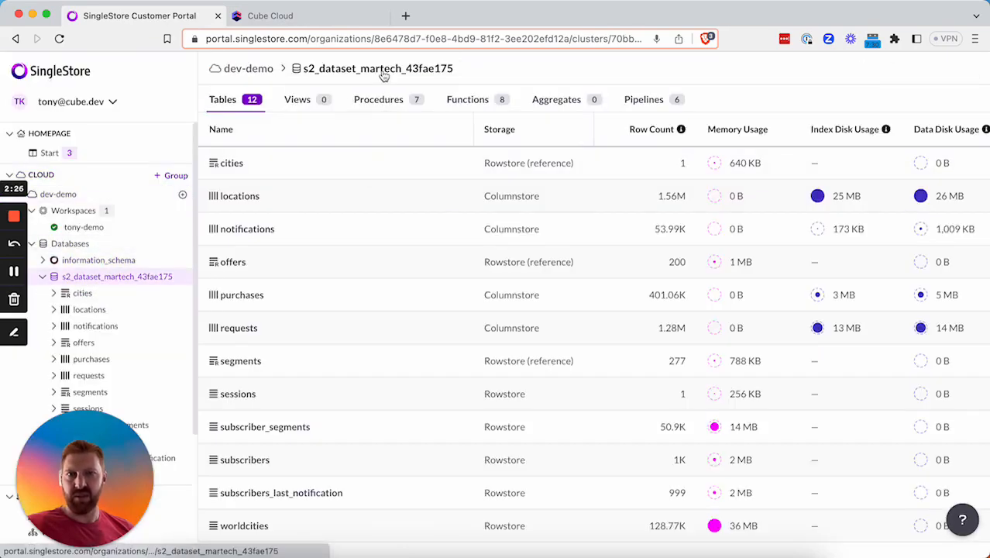
pyautogui.doubleClick(462, 75)
pyautogui.press('super+c')
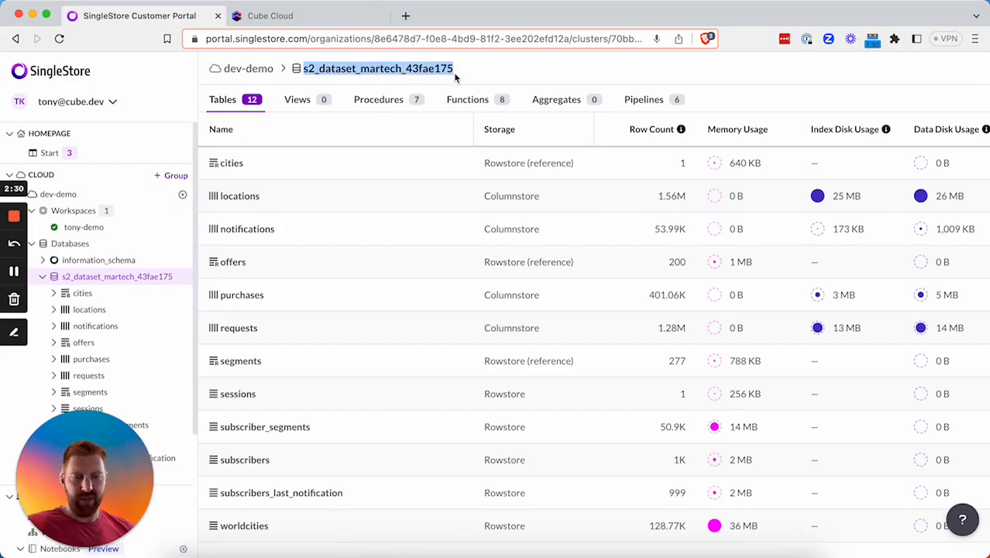
pyautogui.click(267, 16)
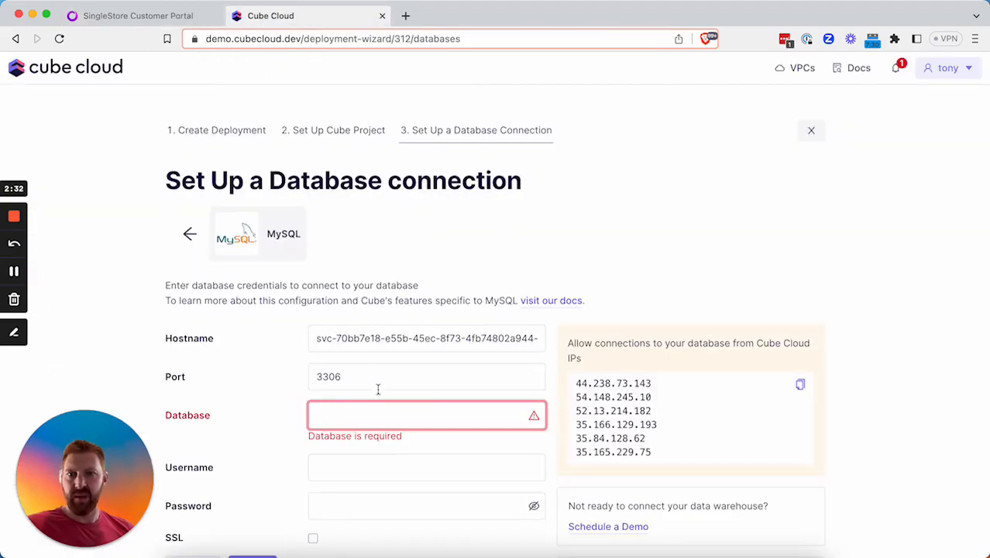
pyautogui.press('super+v')
pyautogui.scroll(-1, 379, 416)
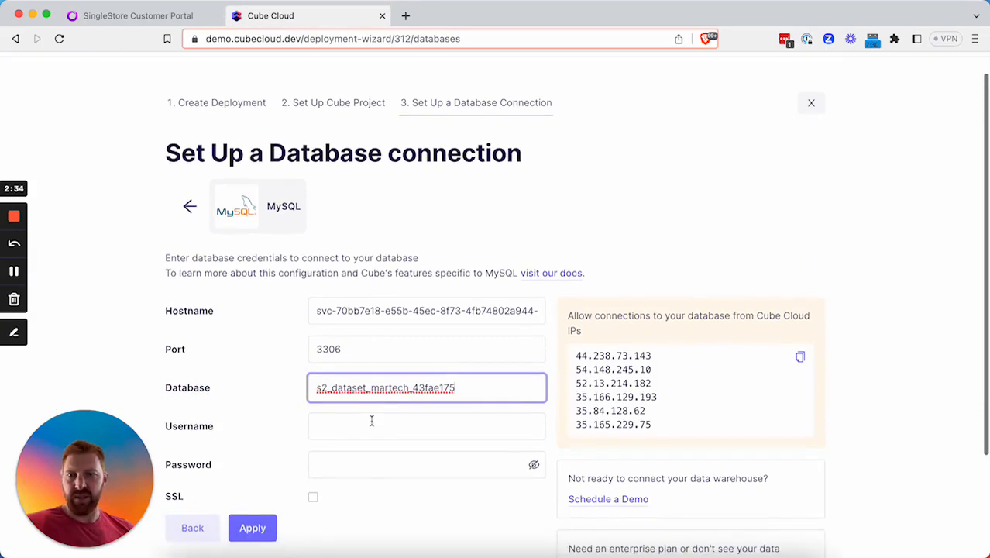
pyautogui.click(371, 426)
pyautogui.click(167, 19)
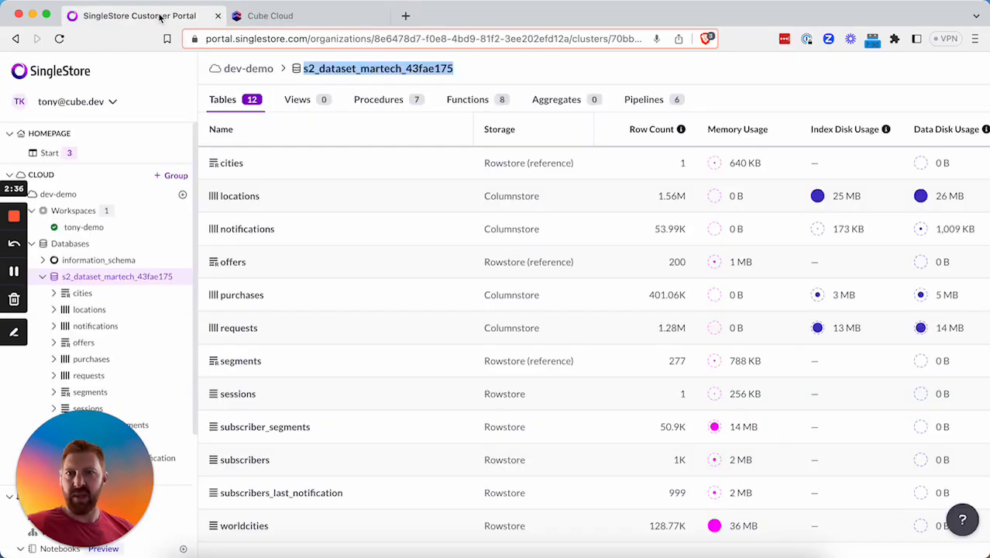
# Reset the dev-demo admin password, then apply username admin with that password in Cube Cloud.
pyautogui.click(76, 212)
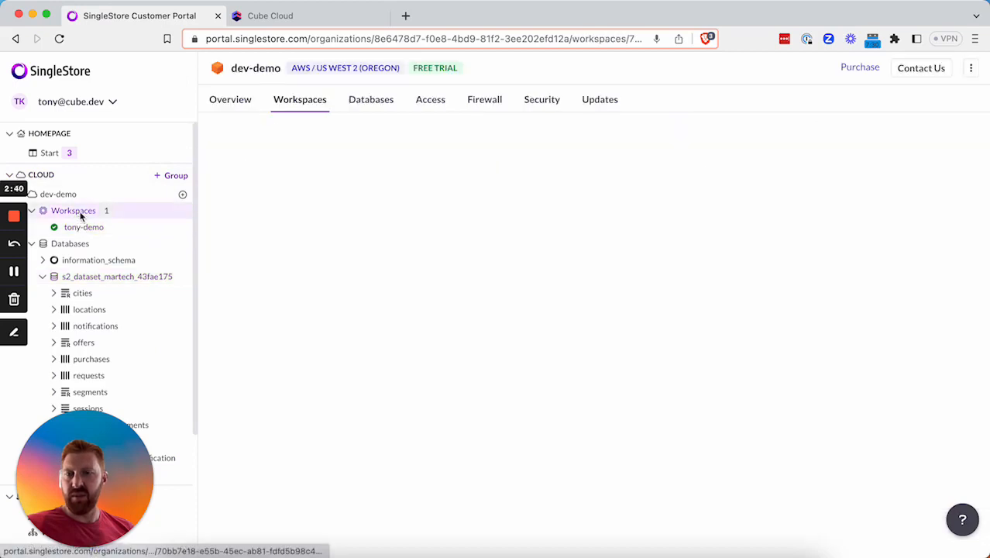
pyautogui.click(428, 104)
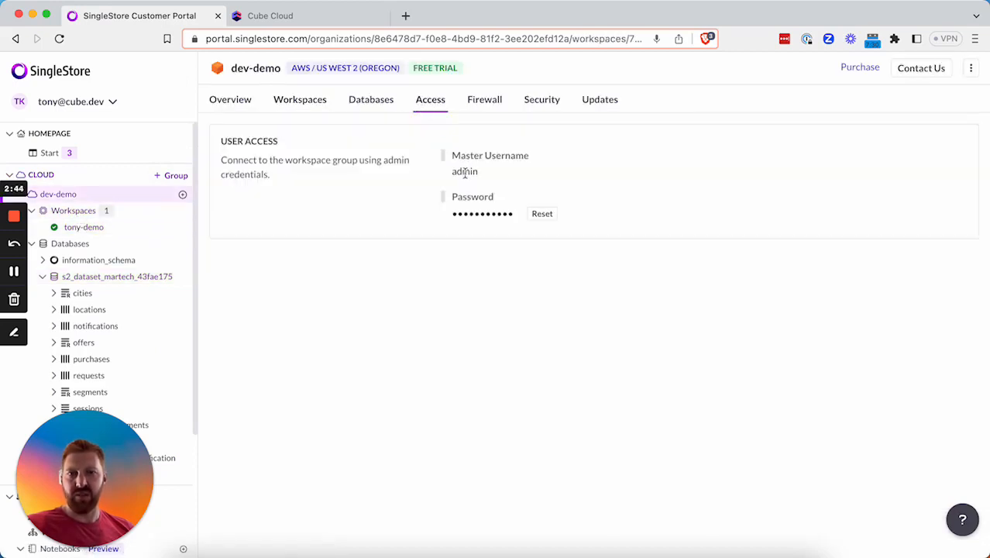
pyautogui.click(542, 213)
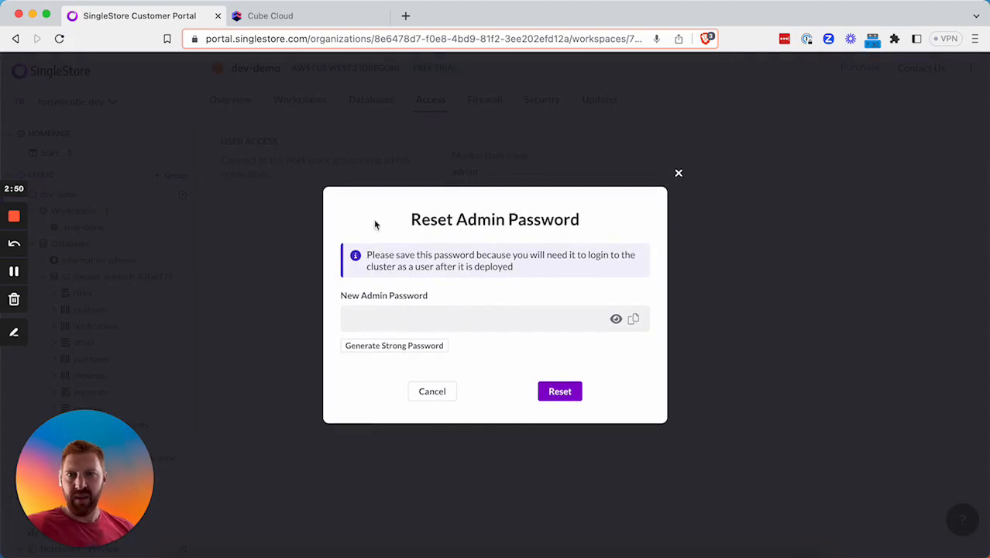
pyautogui.click(294, 18)
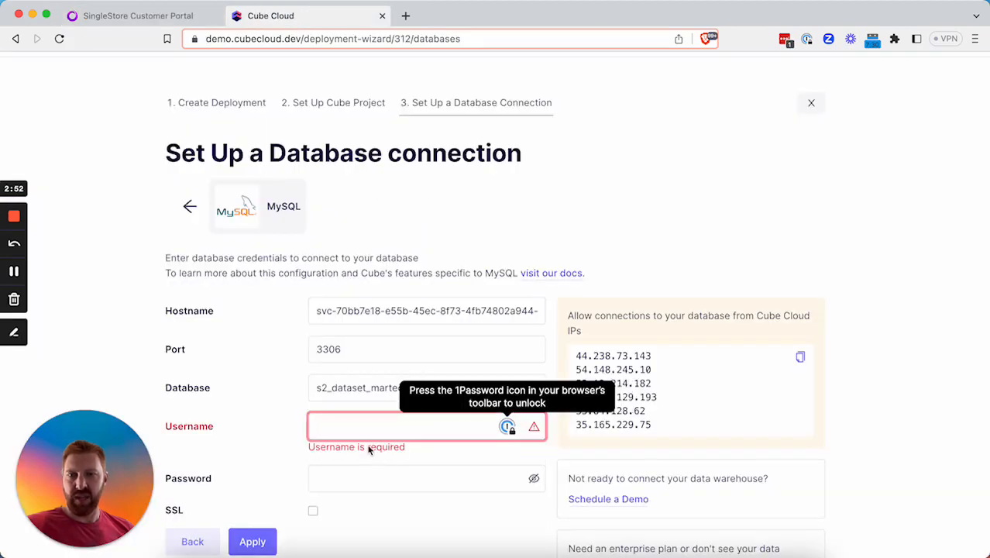
pyautogui.write('admin')
pyautogui.click(337, 467)
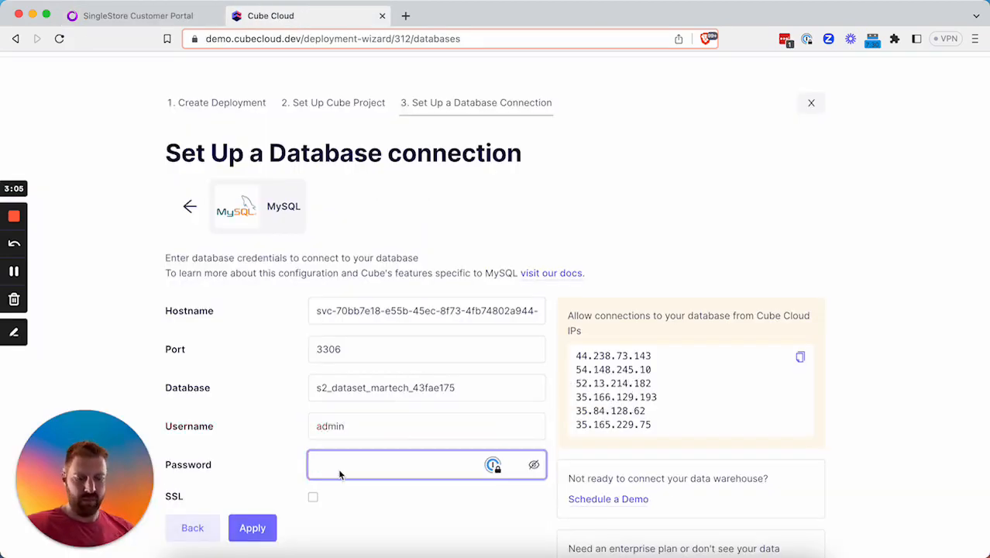
pyautogui.hotkey('ctrl', 'v')
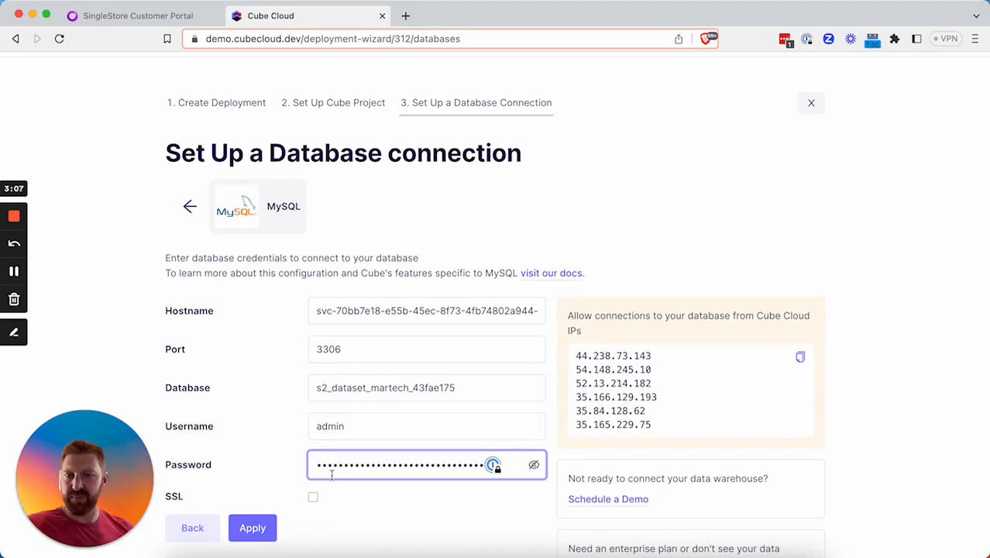
pyautogui.click(252, 533)
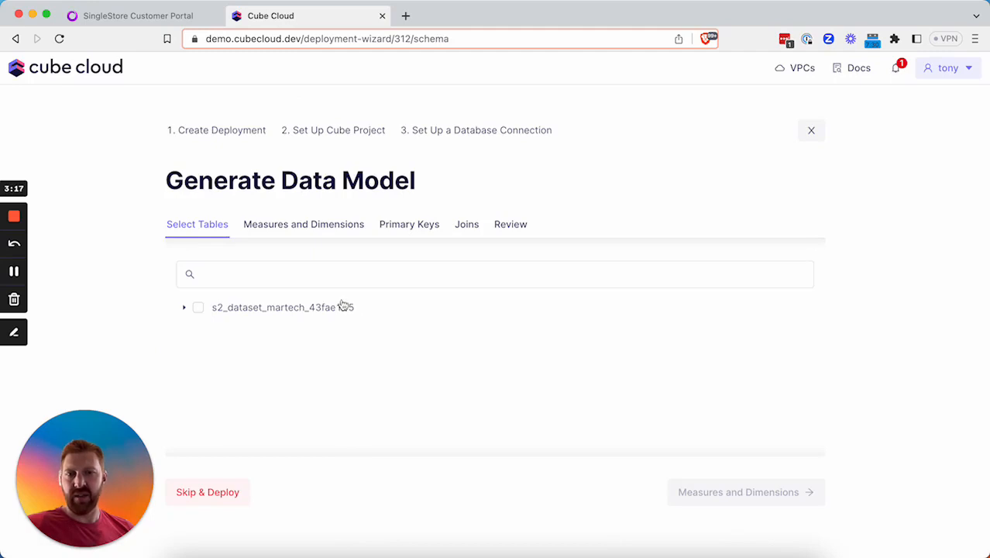
# Select the cities and subscribers tables from s2_dataset_martech_43fae175 for model generation.
pyautogui.click(184, 308)
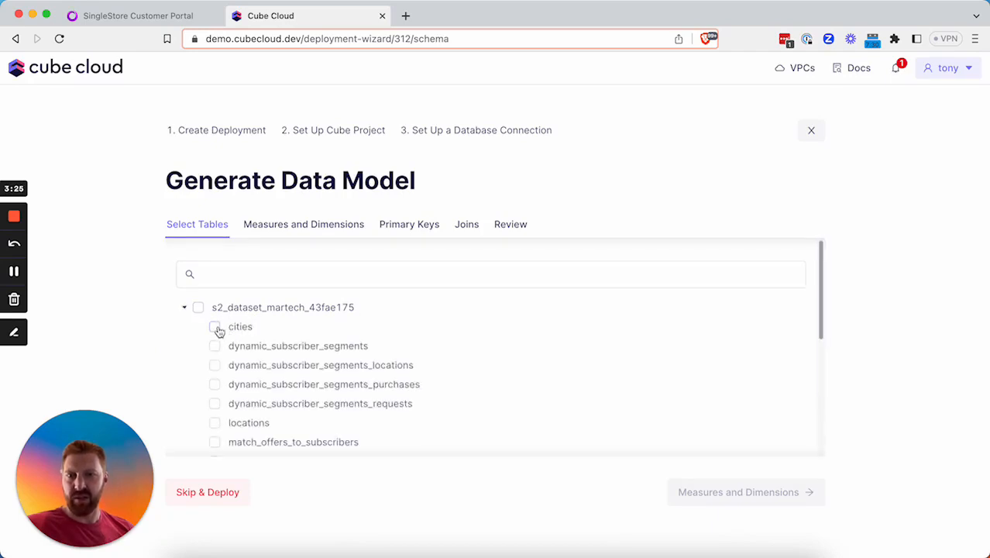
pyautogui.click(215, 328)
pyautogui.scroll(-6, 317, 375)
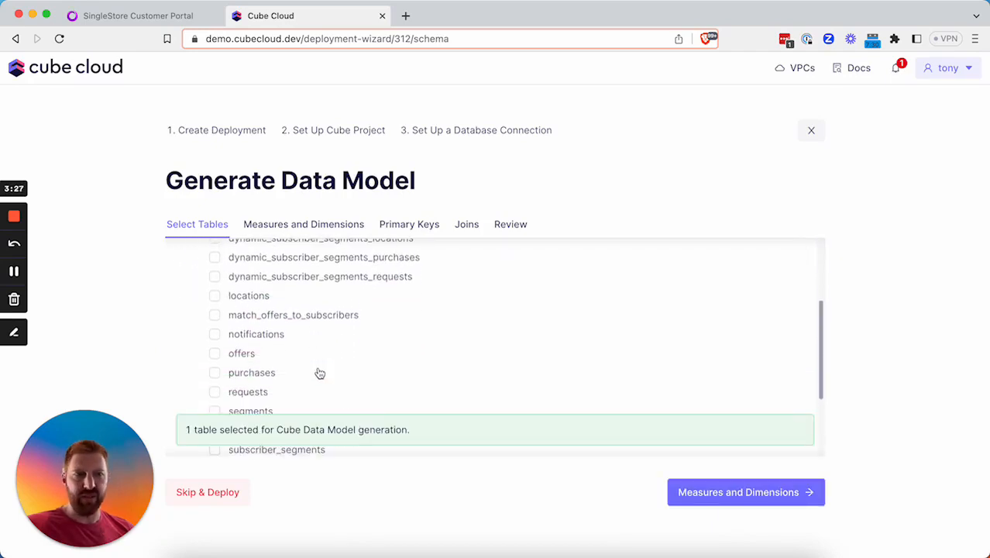
pyautogui.click(214, 352)
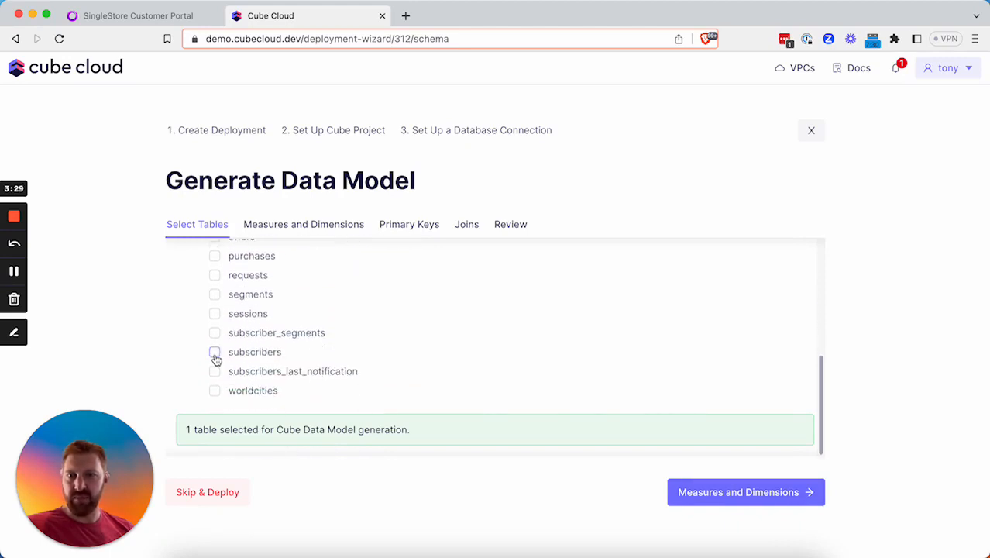
pyautogui.click(719, 493)
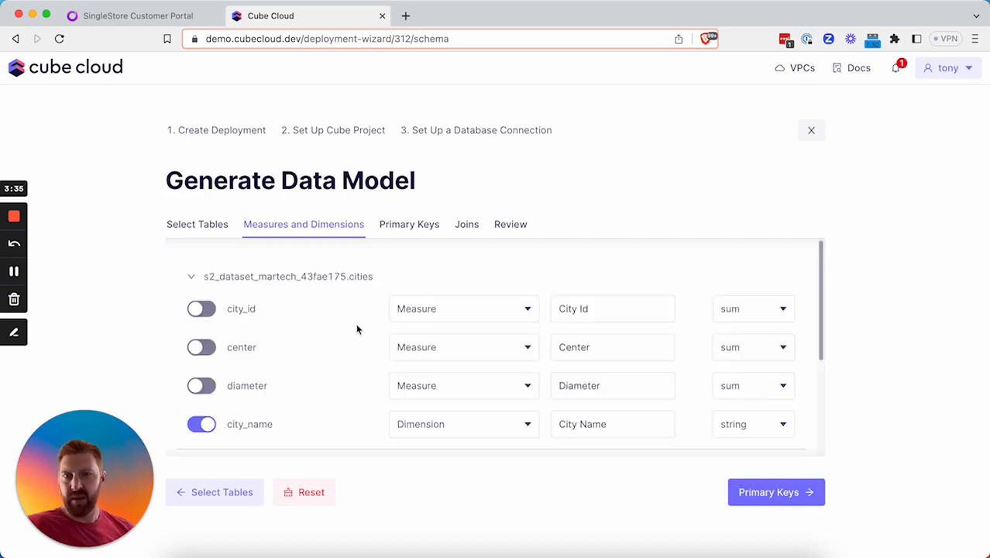
# Include cities city_id, center, diameter and subscribers city_id, subscriber_id, current_location columns.
pyautogui.scroll(-4, 279, 341)
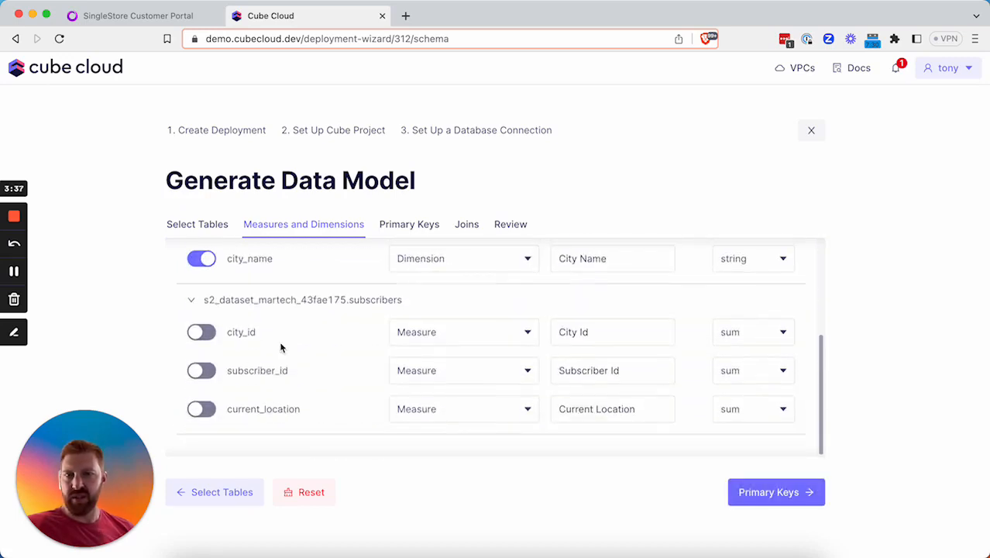
pyautogui.scroll(4, 278, 322)
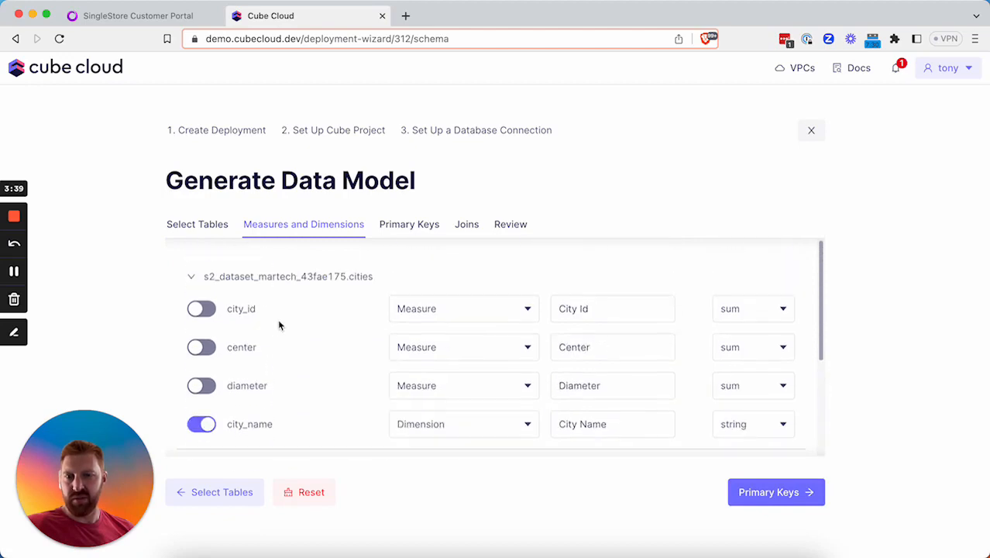
pyautogui.click(203, 308)
pyautogui.click(203, 347)
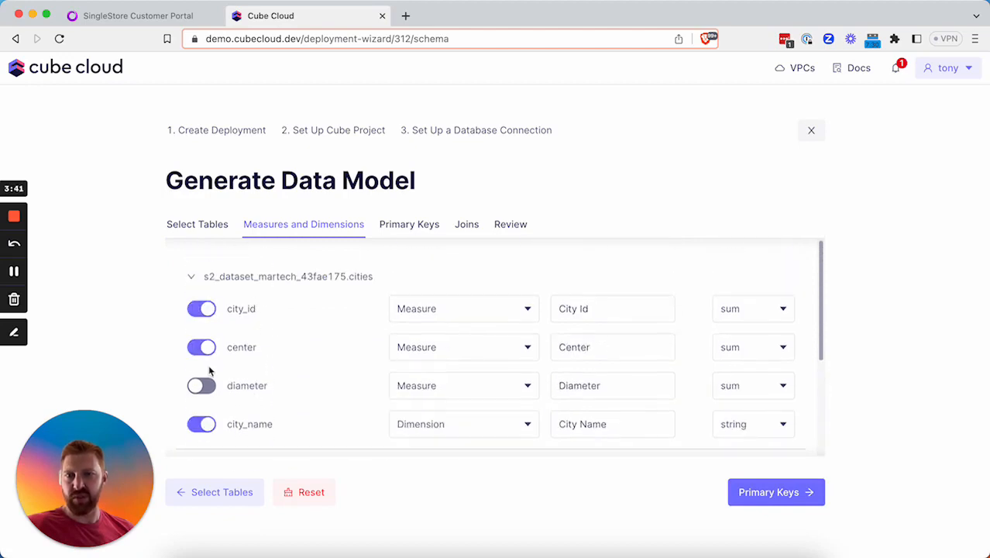
pyautogui.click(203, 386)
pyautogui.scroll(-3, 254, 376)
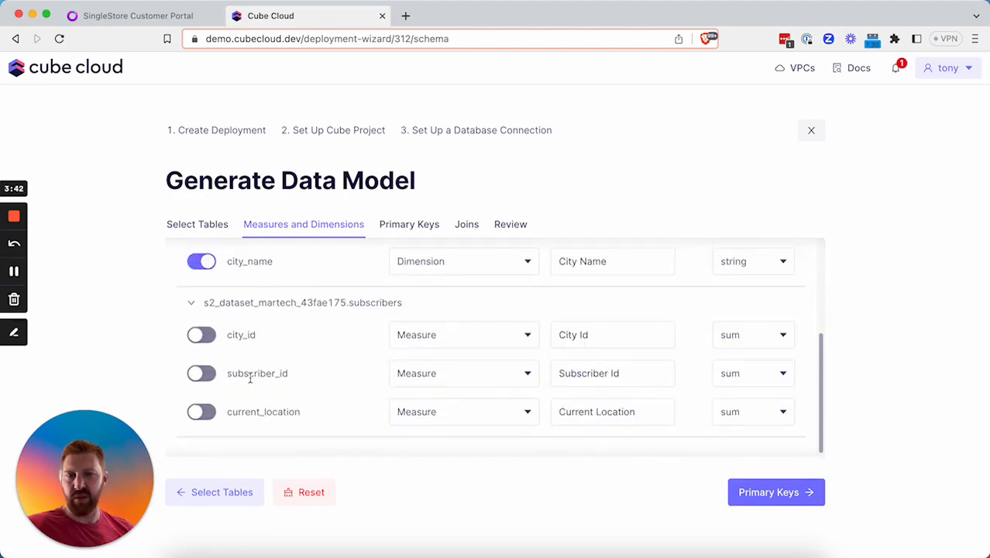
pyautogui.click(204, 338)
pyautogui.click(203, 370)
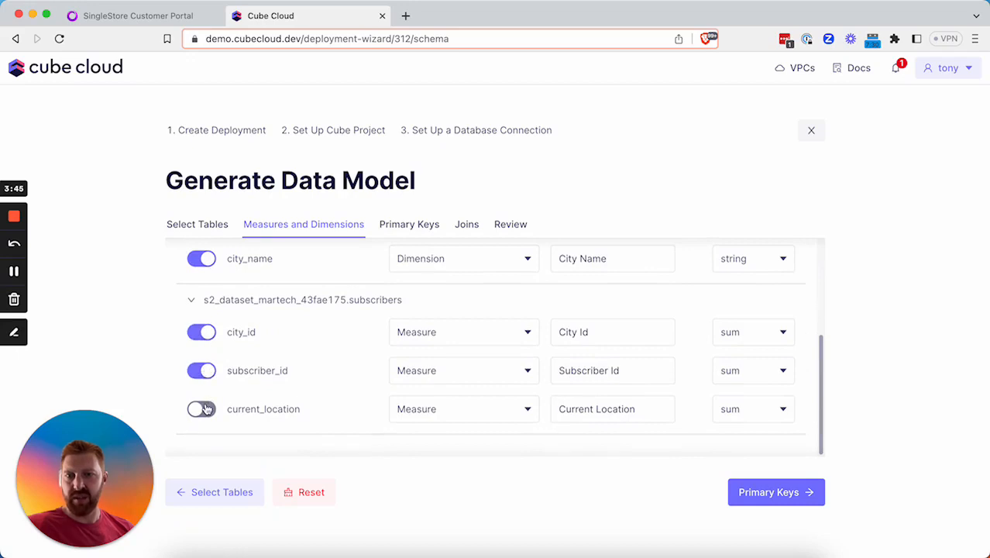
pyautogui.click(206, 408)
# Make cities city_id and subscribers city_id, subscriber_id, current_location dimensions, keeping center a measure.
pyautogui.scroll(5, 374, 325)
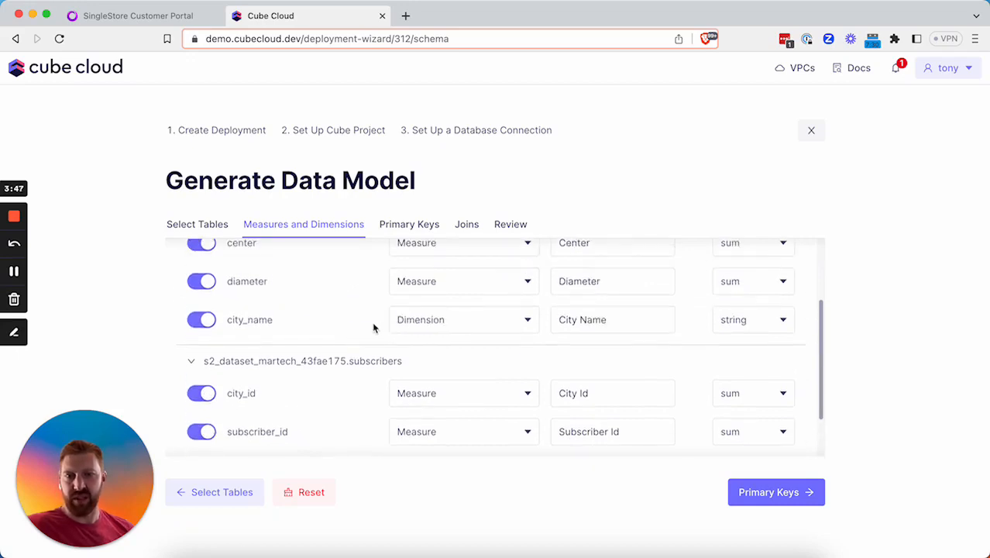
pyautogui.click(498, 316)
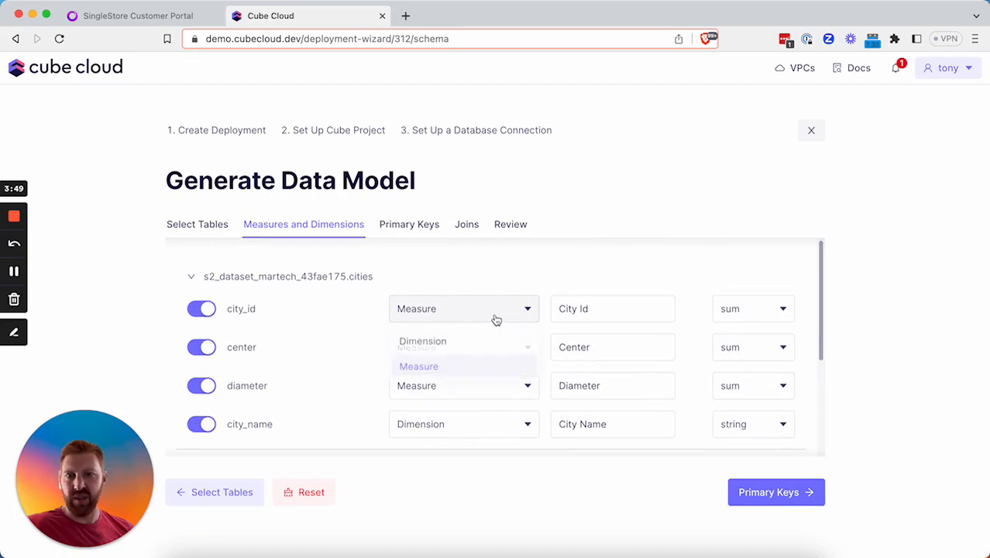
pyautogui.click(489, 348)
pyautogui.click(474, 354)
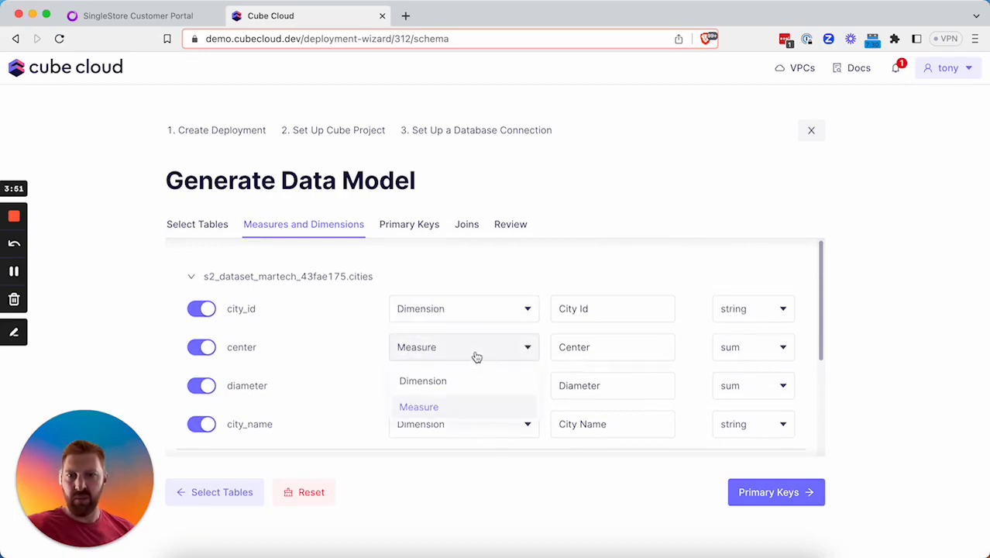
pyautogui.click(378, 326)
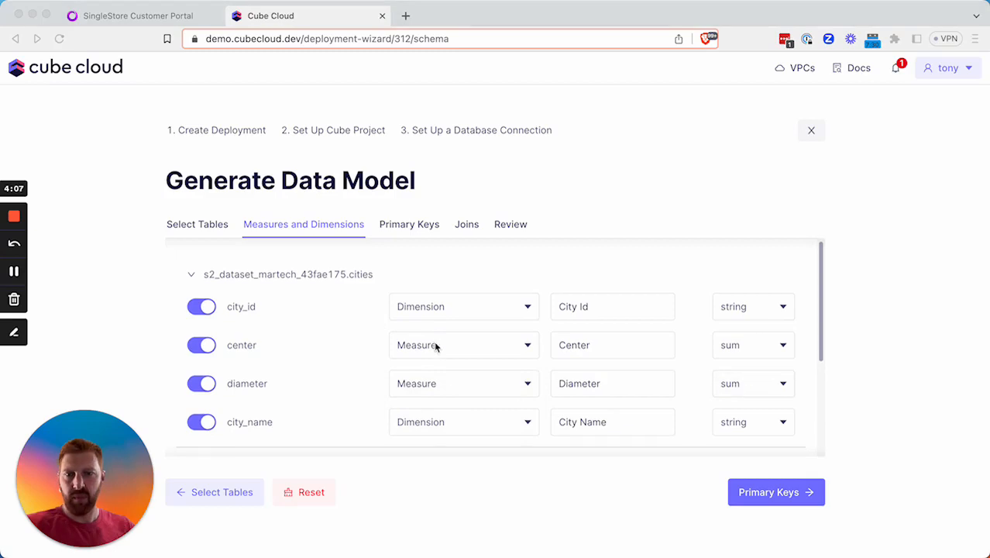
pyautogui.scroll(-5, 433, 341)
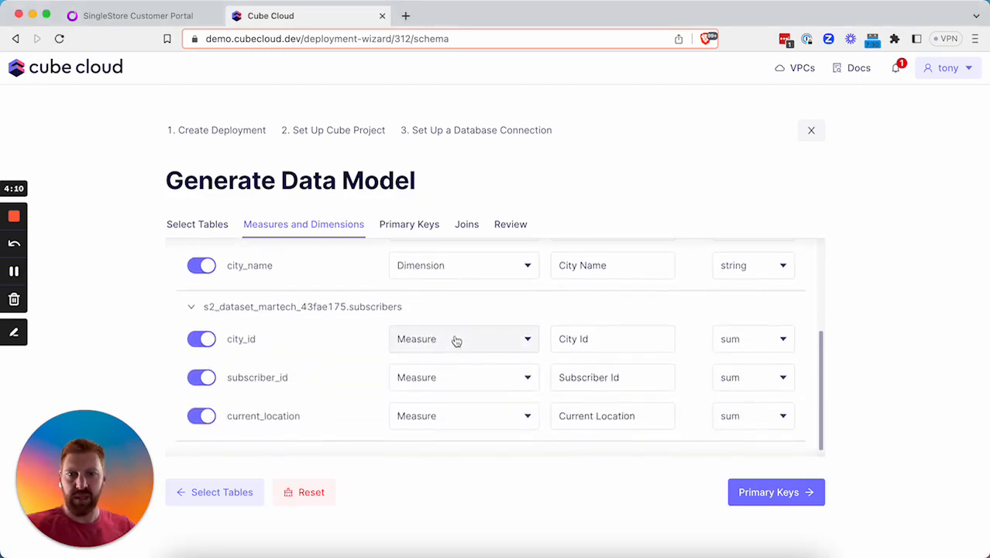
pyautogui.click(455, 340)
pyautogui.click(458, 371)
pyautogui.click(457, 378)
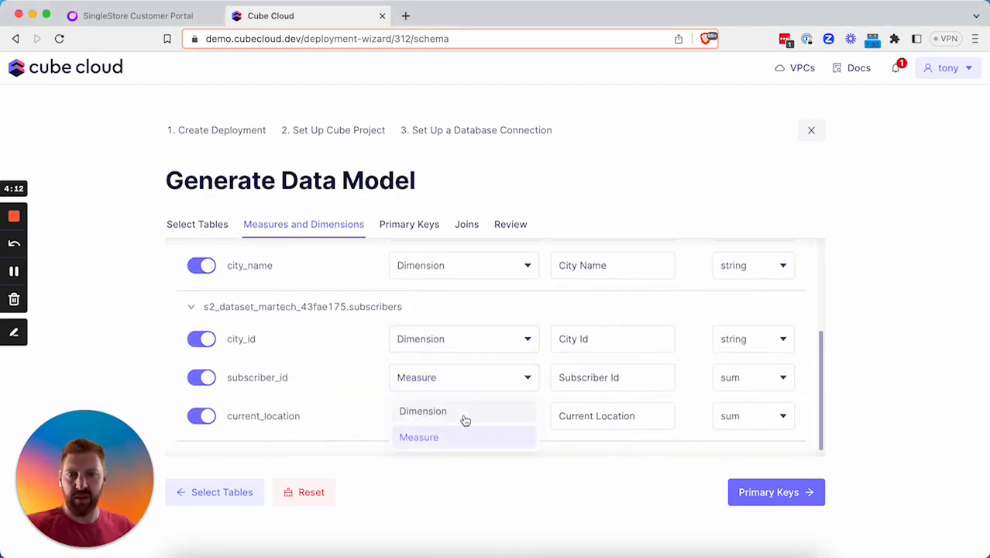
pyautogui.click(462, 412)
pyautogui.click(457, 423)
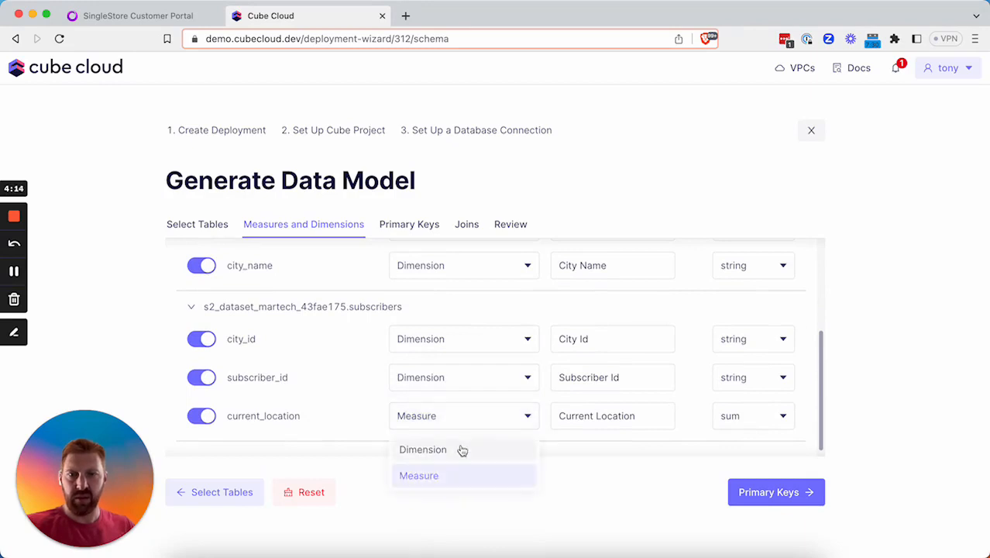
pyautogui.click(458, 449)
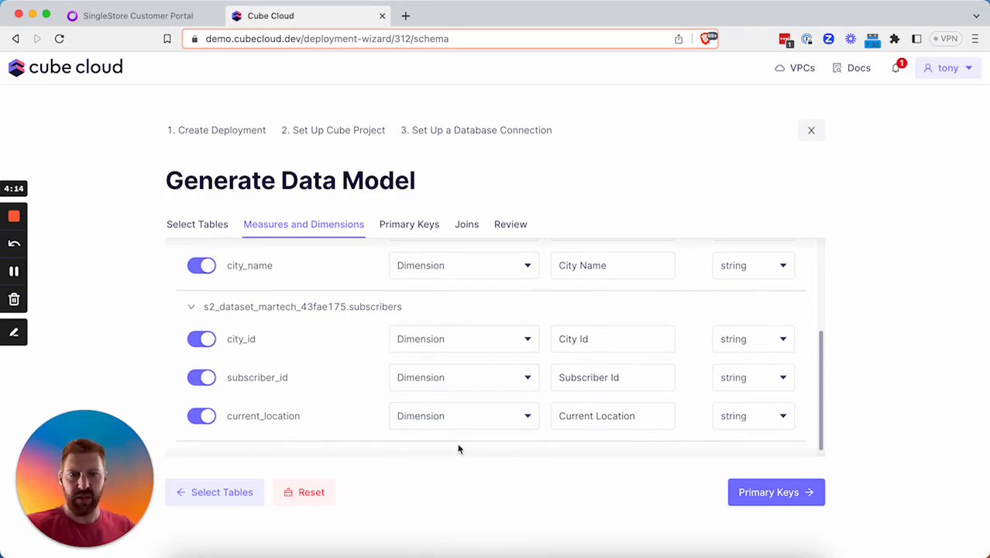
pyautogui.click(775, 499)
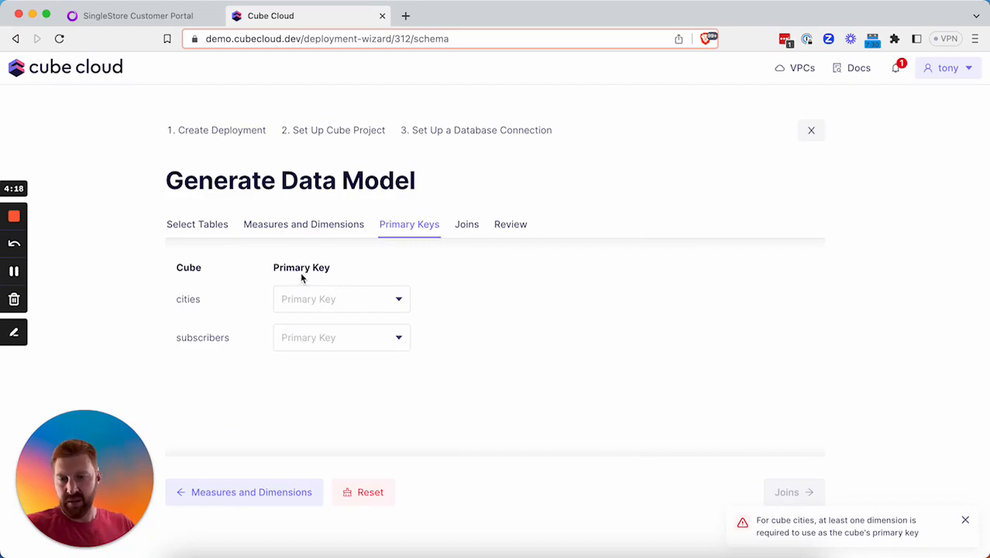
# Set city_id and subscriber_id as primary keys, then accept the subscribers-to-cities city_id join.
pyautogui.click(336, 295)
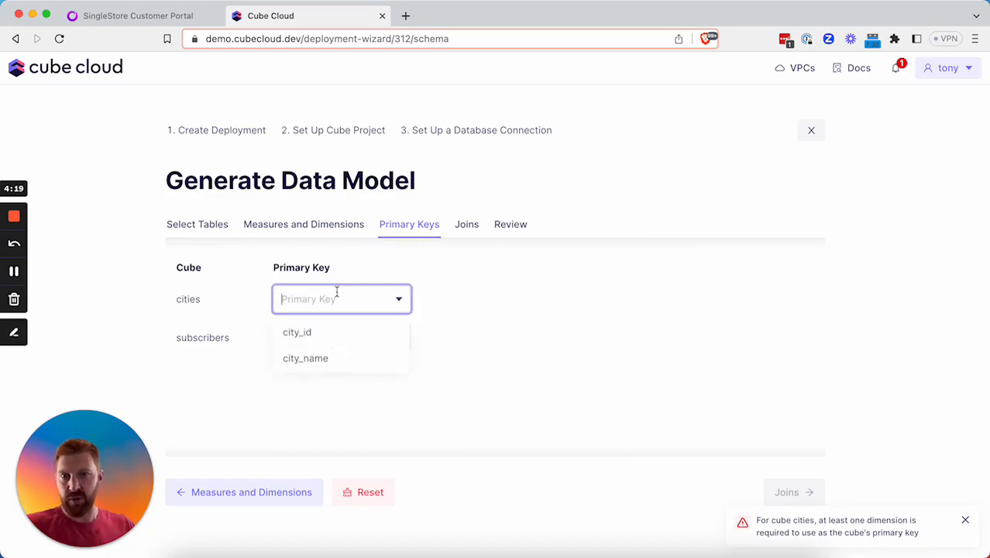
pyautogui.click(336, 334)
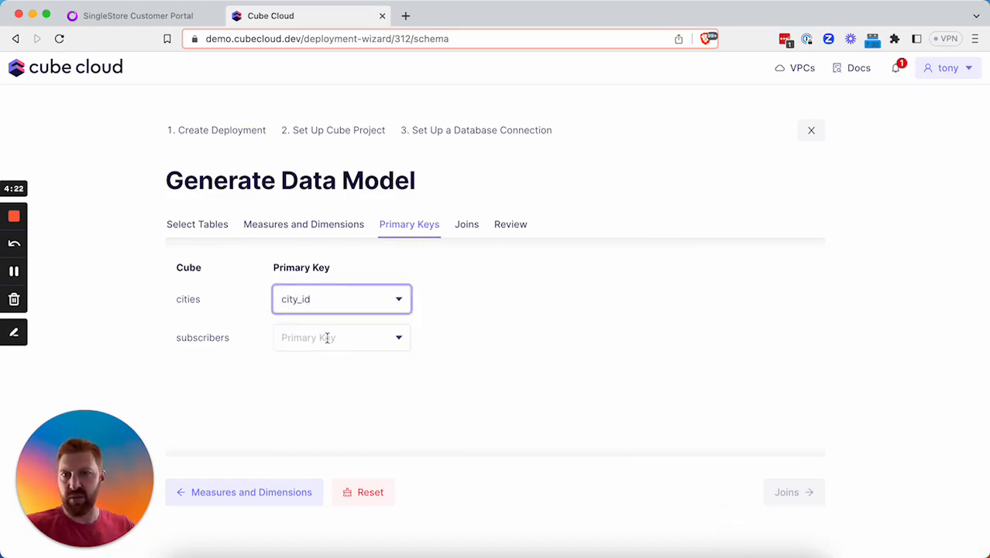
pyautogui.click(326, 336)
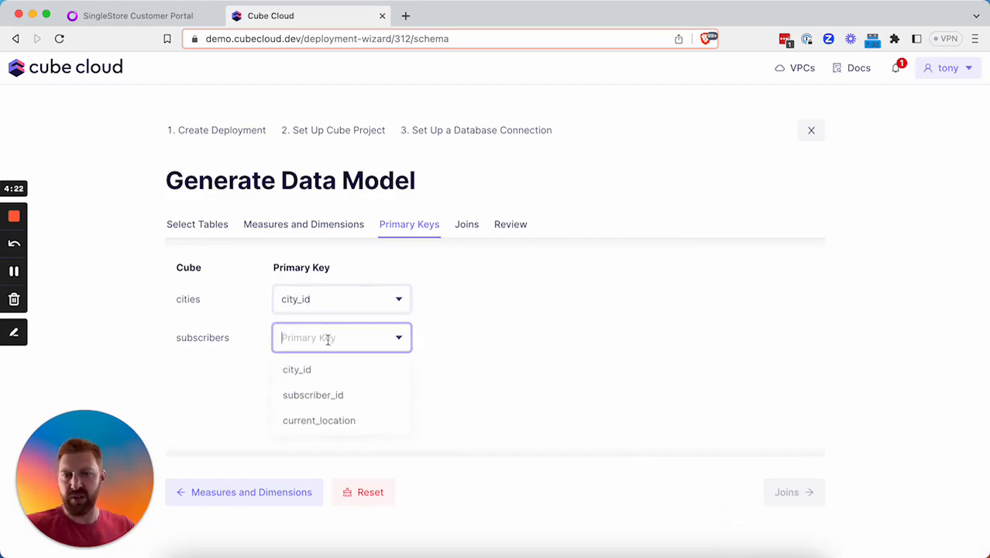
pyautogui.click(329, 401)
pyautogui.click(787, 500)
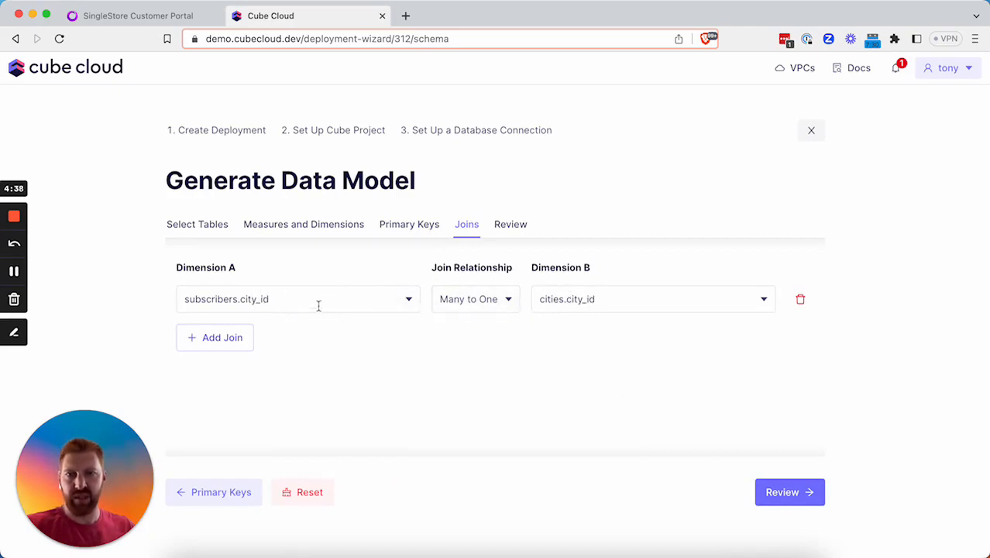
pyautogui.click(783, 501)
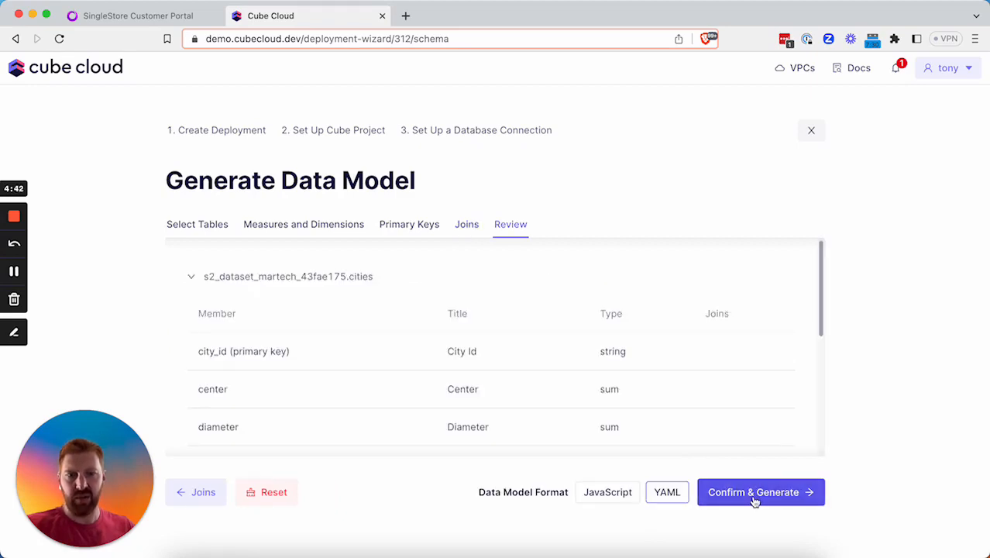
# Confirm and generate the data model, then open the Playground once Build #577 is ready.
pyautogui.click(755, 497)
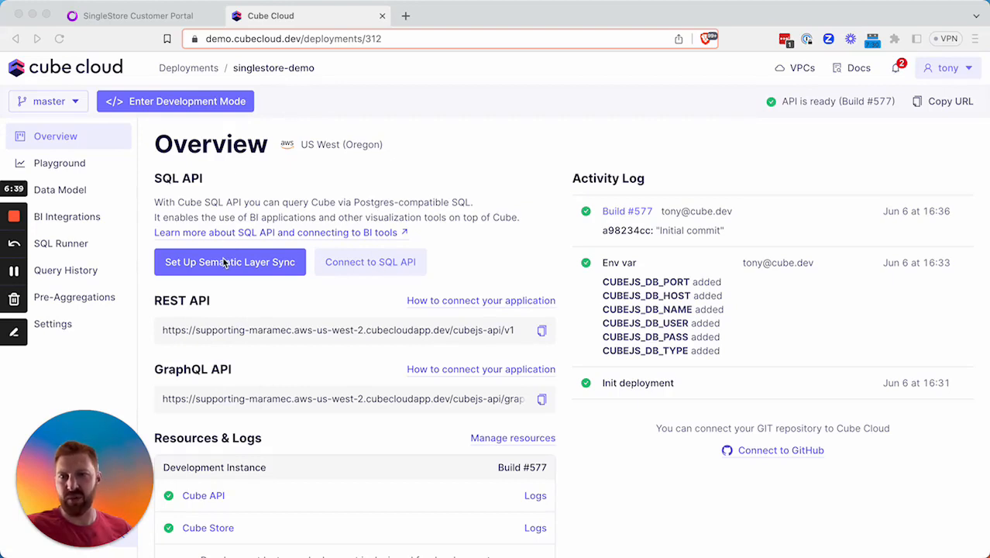
pyautogui.click(62, 165)
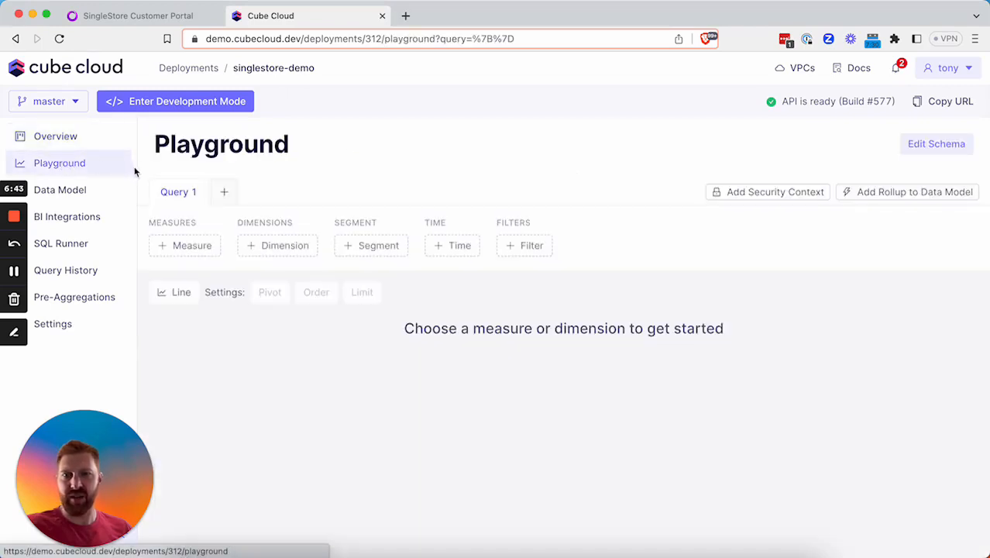
# Run a Playground query of Subscribers Count grouped by Cities City Name, returning New York 1000.
pyautogui.click(194, 245)
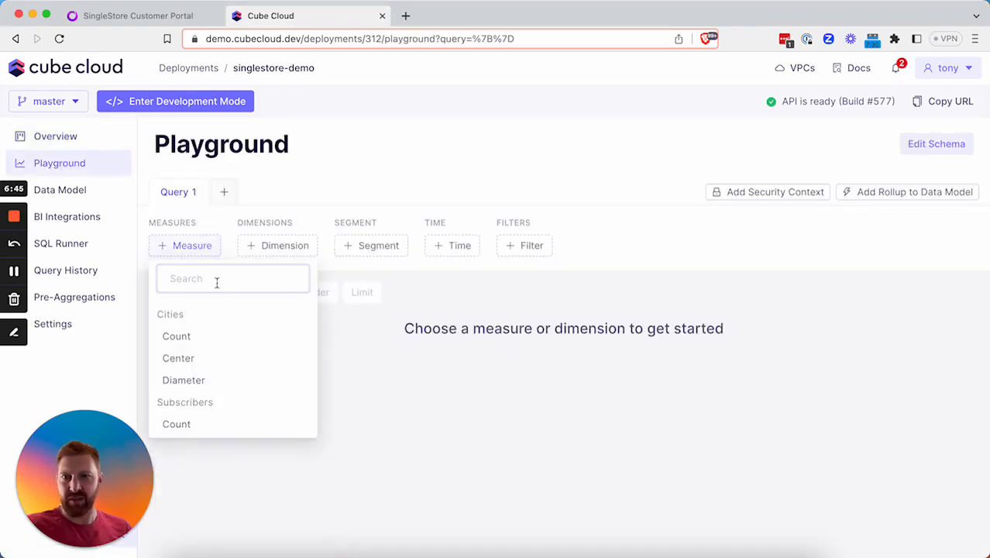
pyautogui.click(207, 428)
pyautogui.click(356, 247)
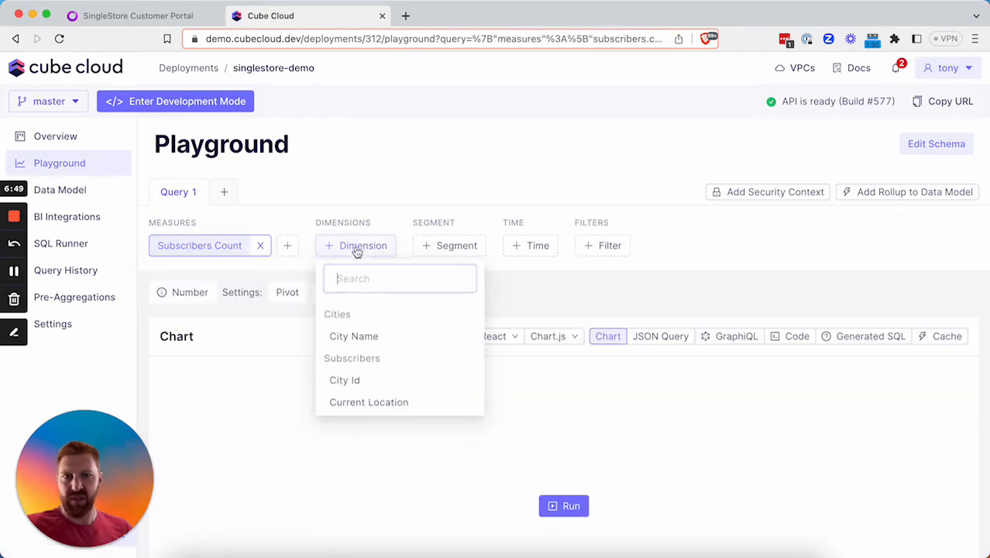
pyautogui.click(379, 341)
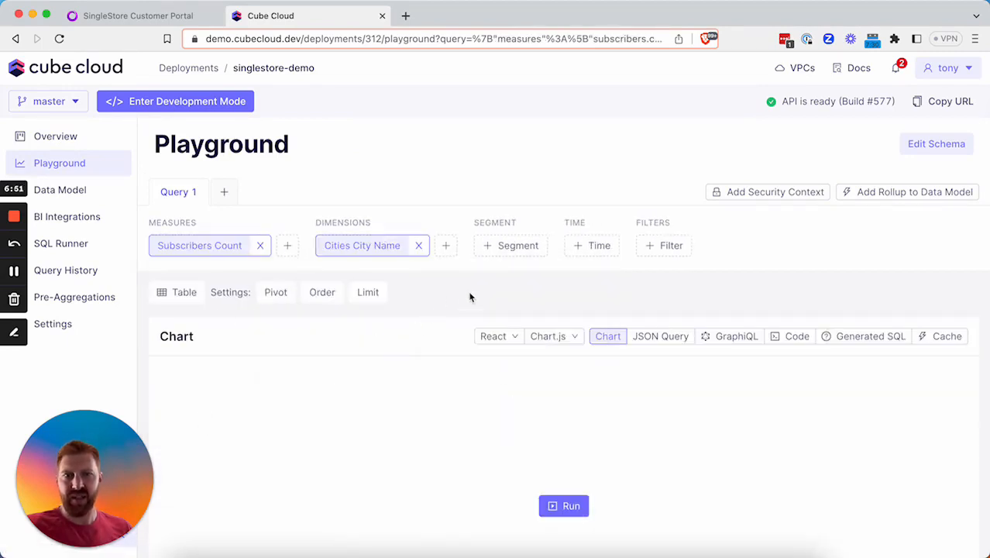
pyautogui.click(554, 507)
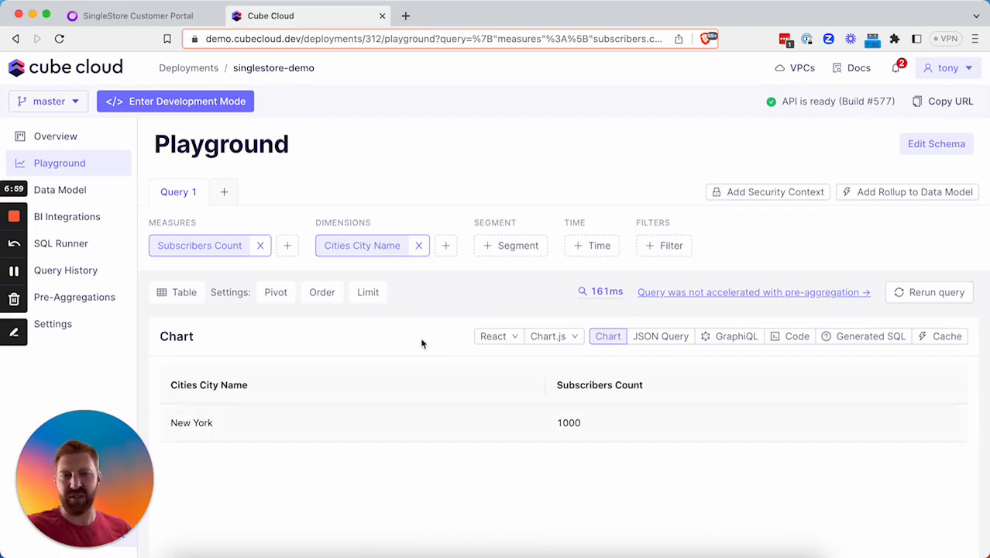
# Inspect the query's JSON form and its generated SQL.
pyautogui.click(659, 337)
pyautogui.scroll(-2, 671, 391)
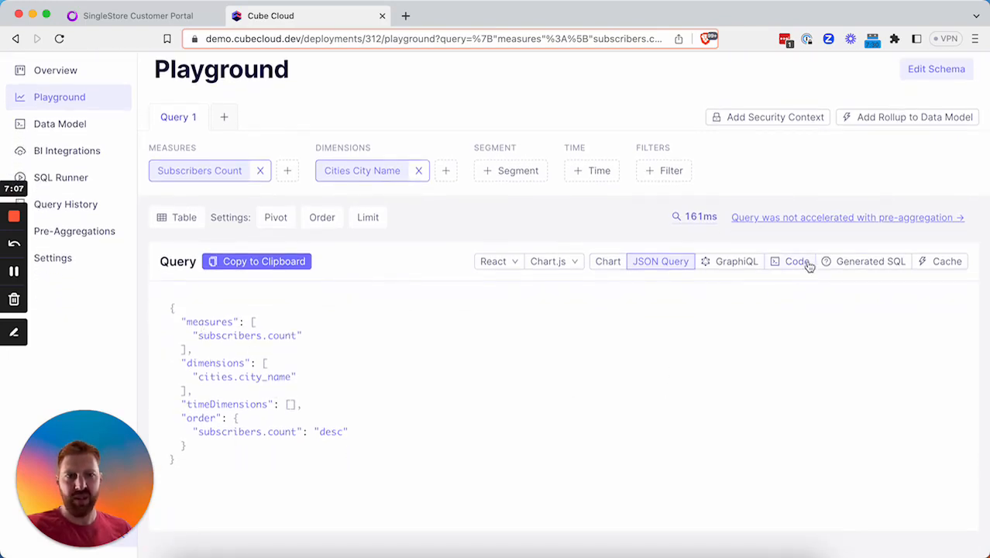
pyautogui.click(840, 264)
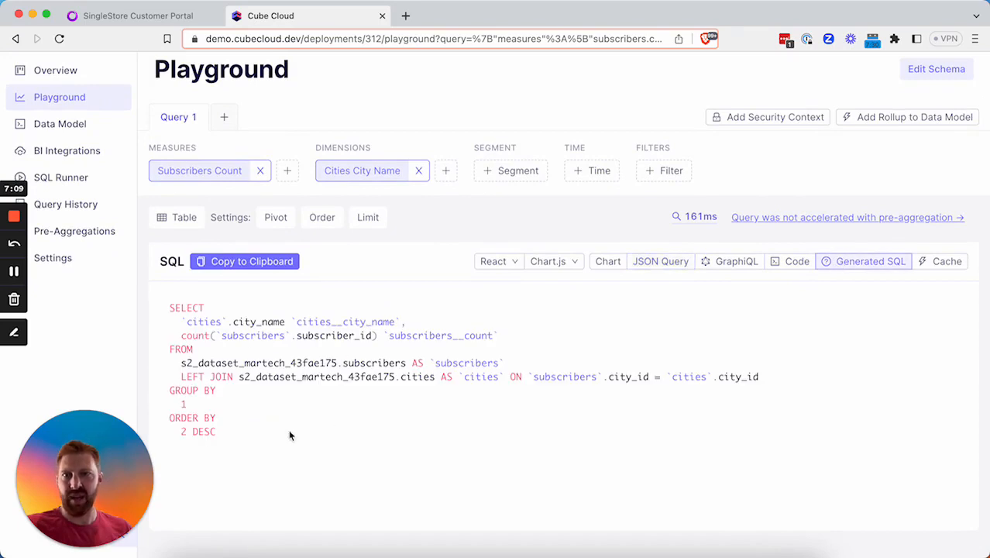